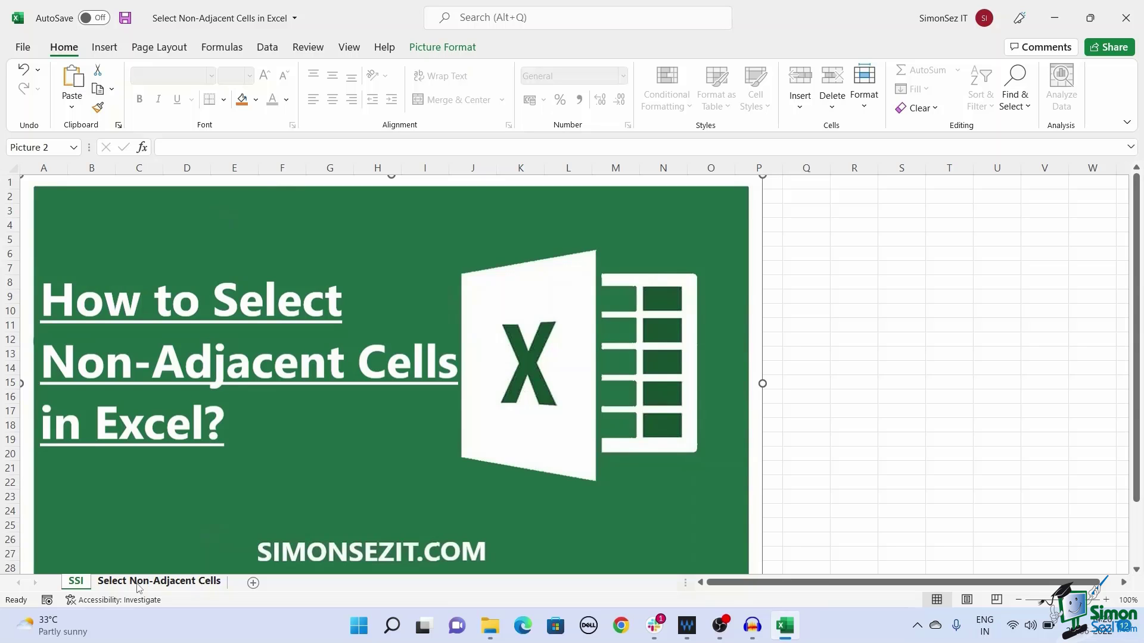
- On the Select Non-Adjacent Cells sheet, select B5, D9, F13 and the block H9:K15 together
left_click(138, 583)
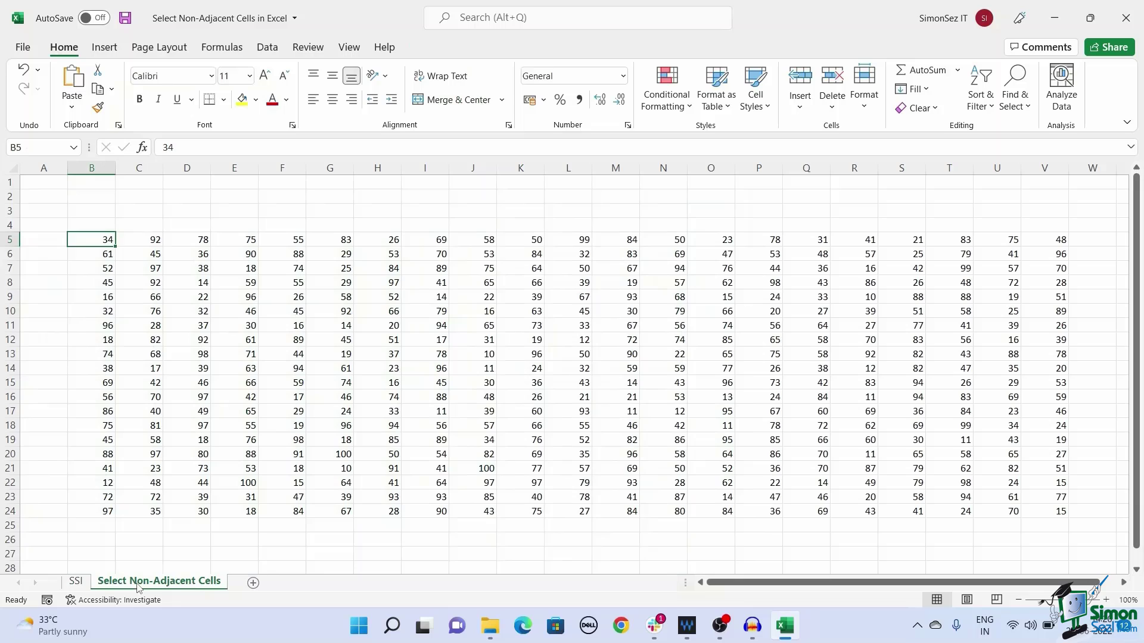
left_click(176, 297, "ctrl")
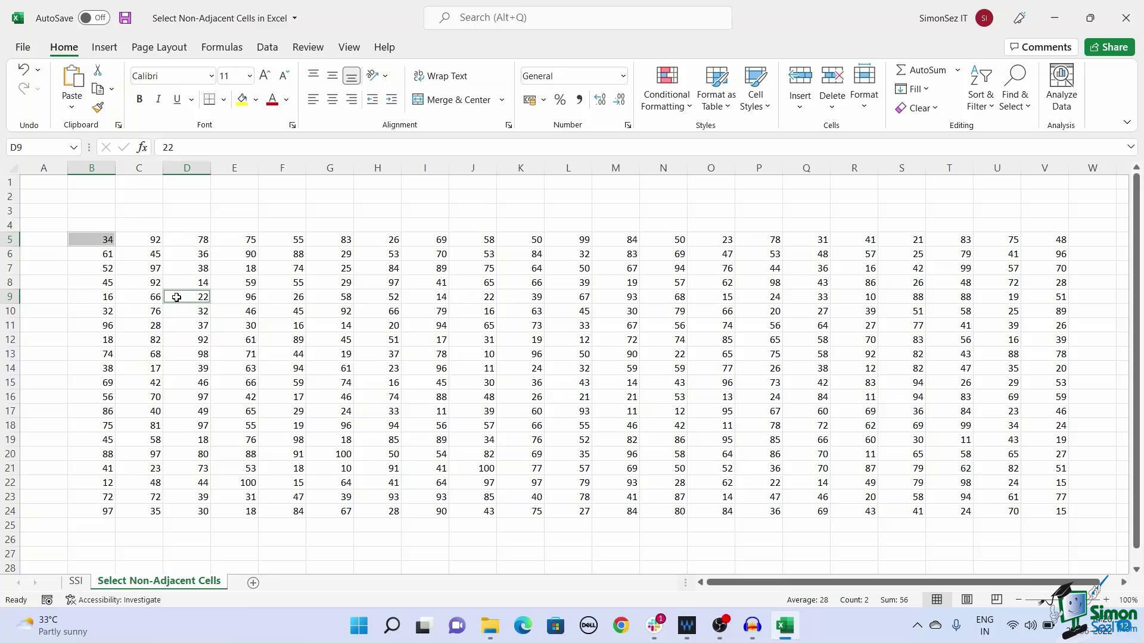
left_click(290, 355, "ctrl")
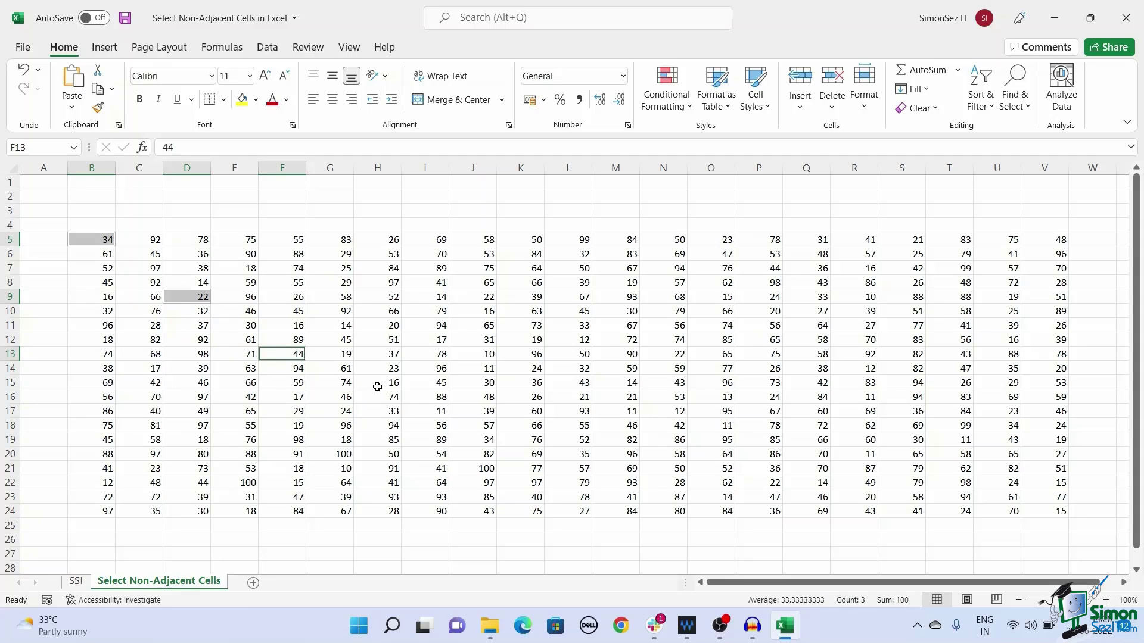
left_click_drag(377, 387, 535, 328, "ctrl")
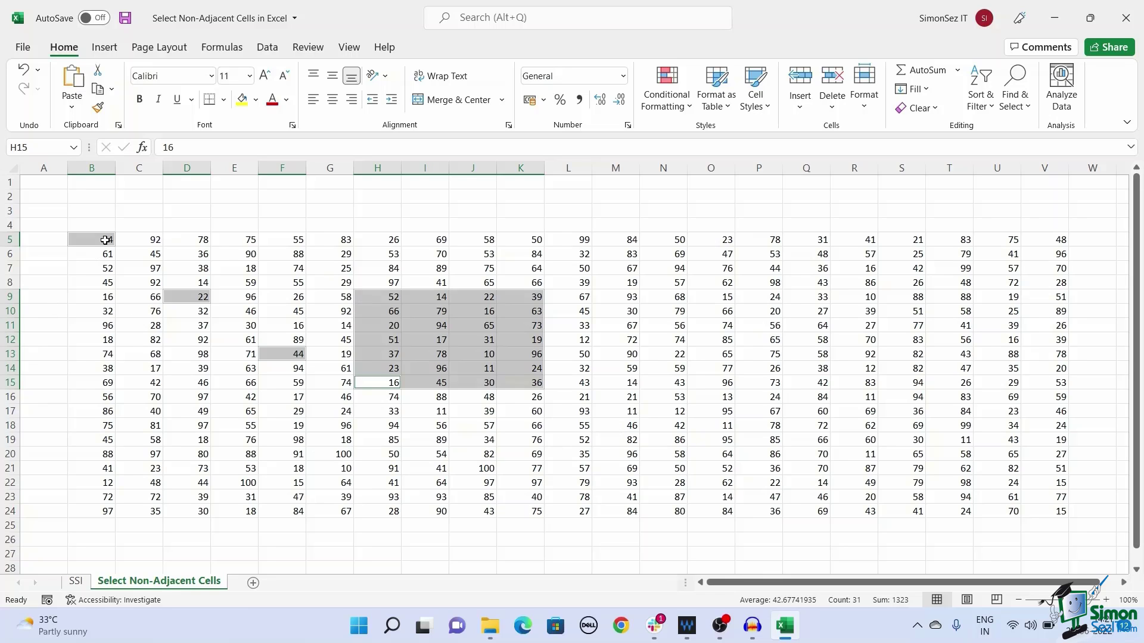
- Reduce the selection to B5, switch to add-to-selection mode with Shift+F8, and move to F9
left_click(106, 239)
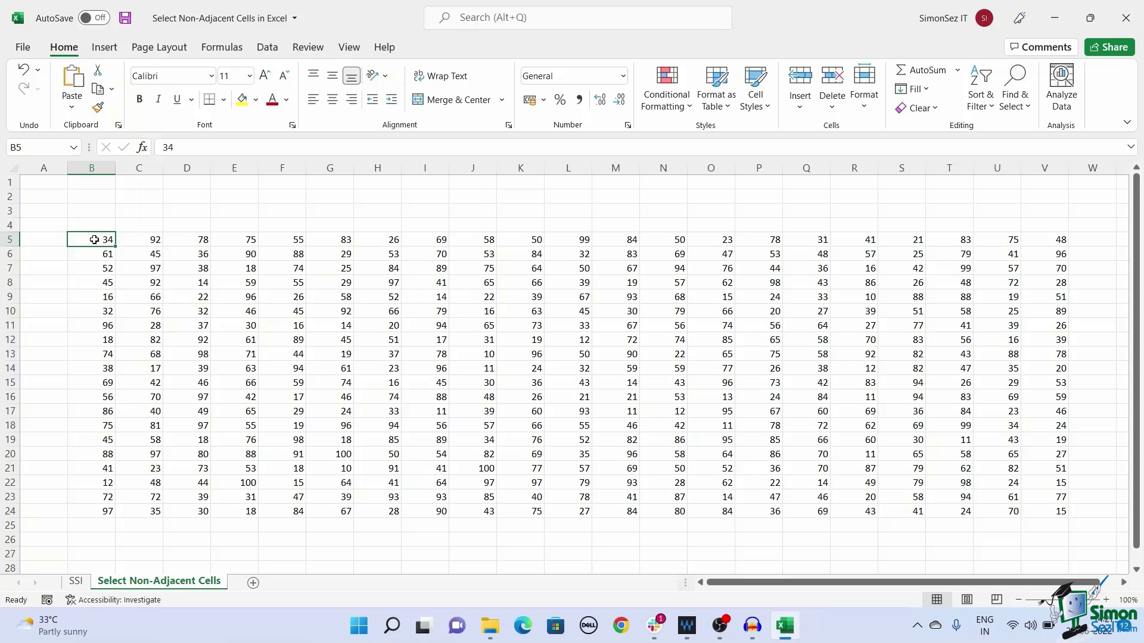
key("F8")
key("shift+F8")
key("Right")
key("Down")
key("Down")
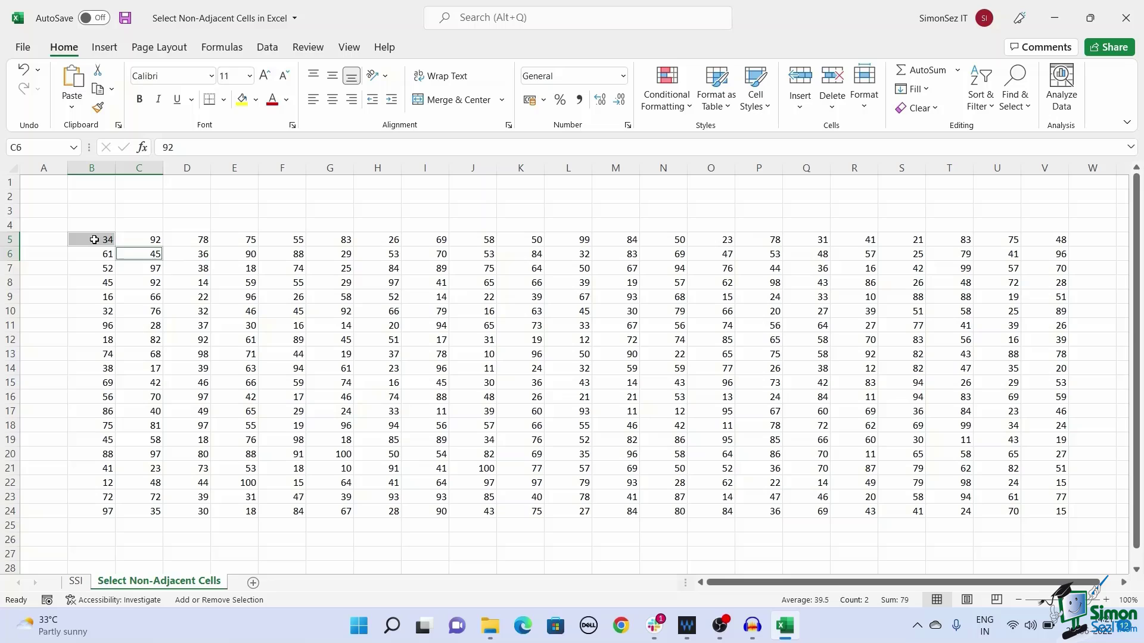
key("Right")
key("Right")
key("Down")
key("Right")
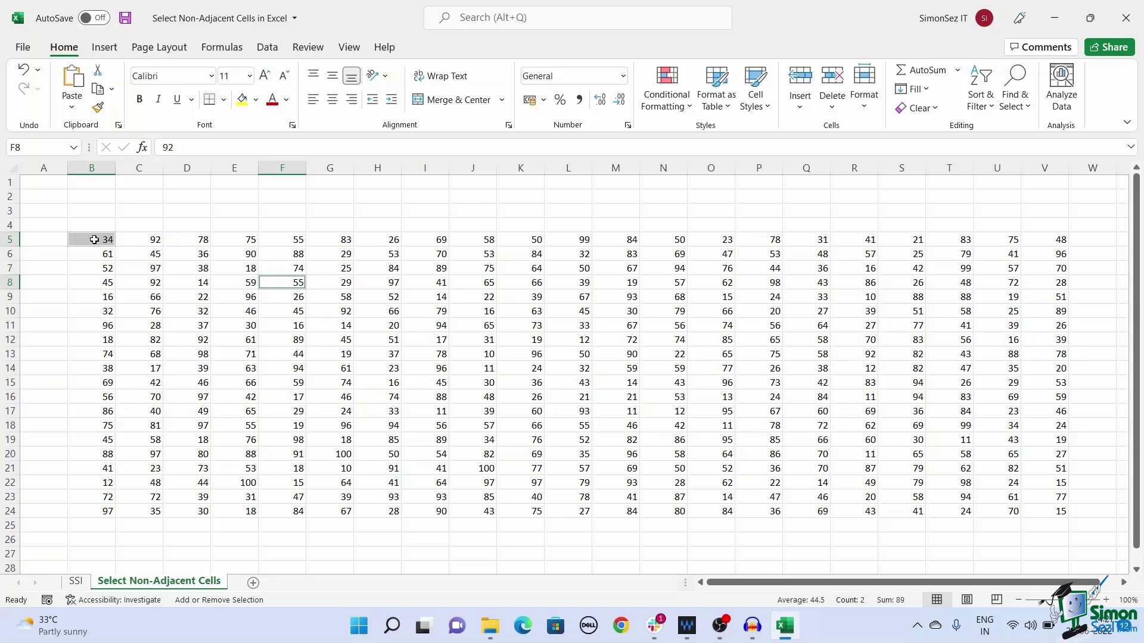
key("Down")
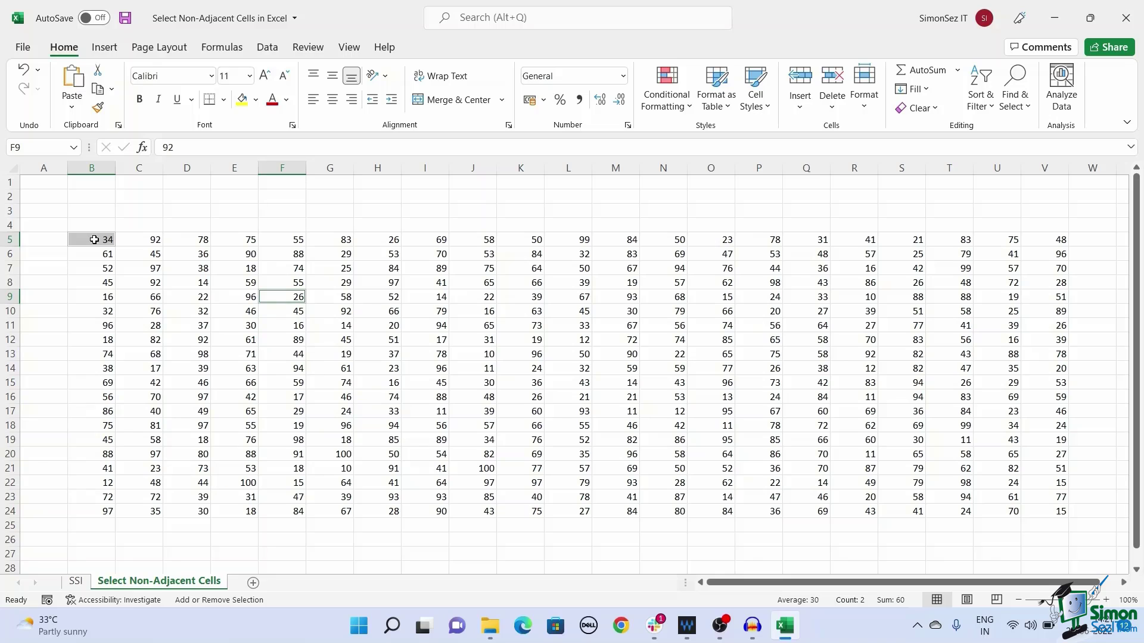
- Extend a second range F9:H11 alongside B5, exit extend mode, then clear the selection
key("F8")
key("Down")
key("Right")
key("Down")
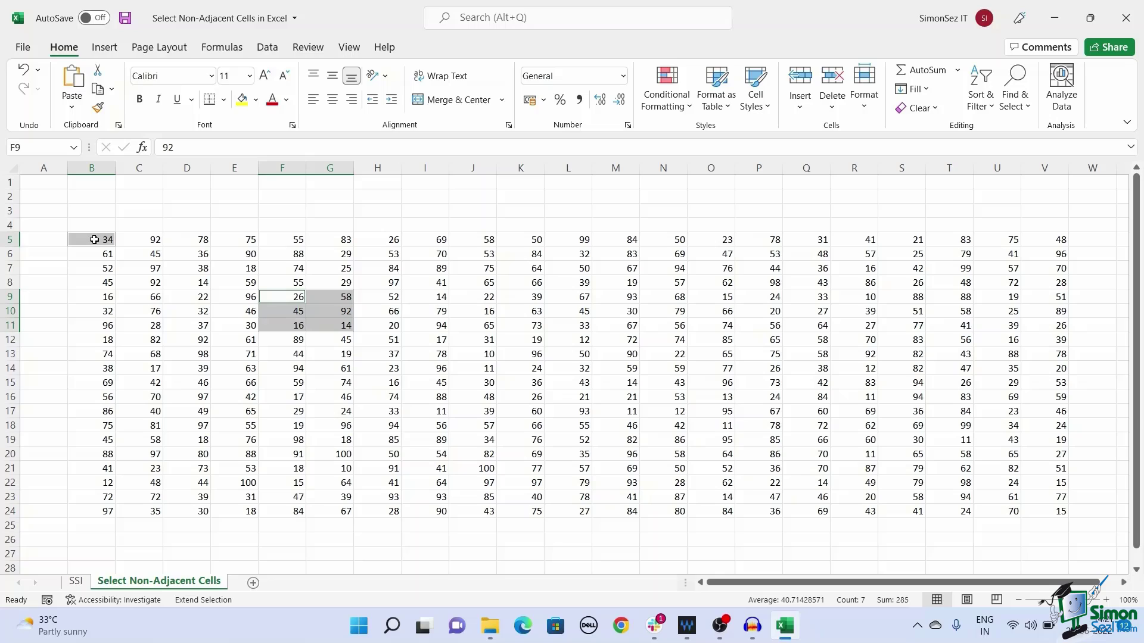
key("Right")
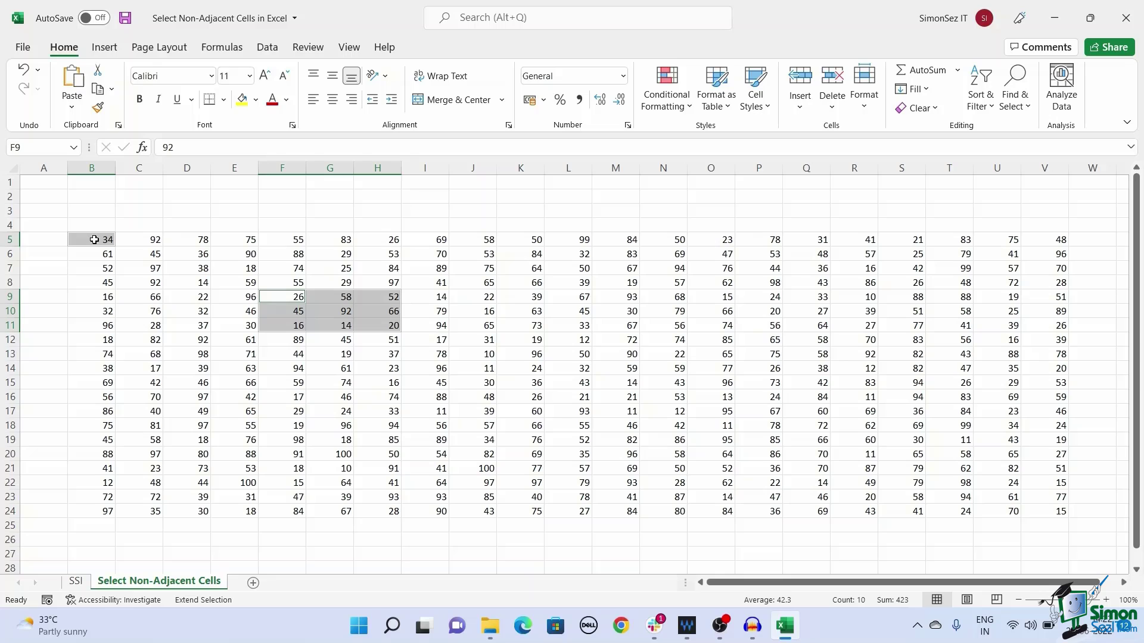
key("F8")
key("Left")
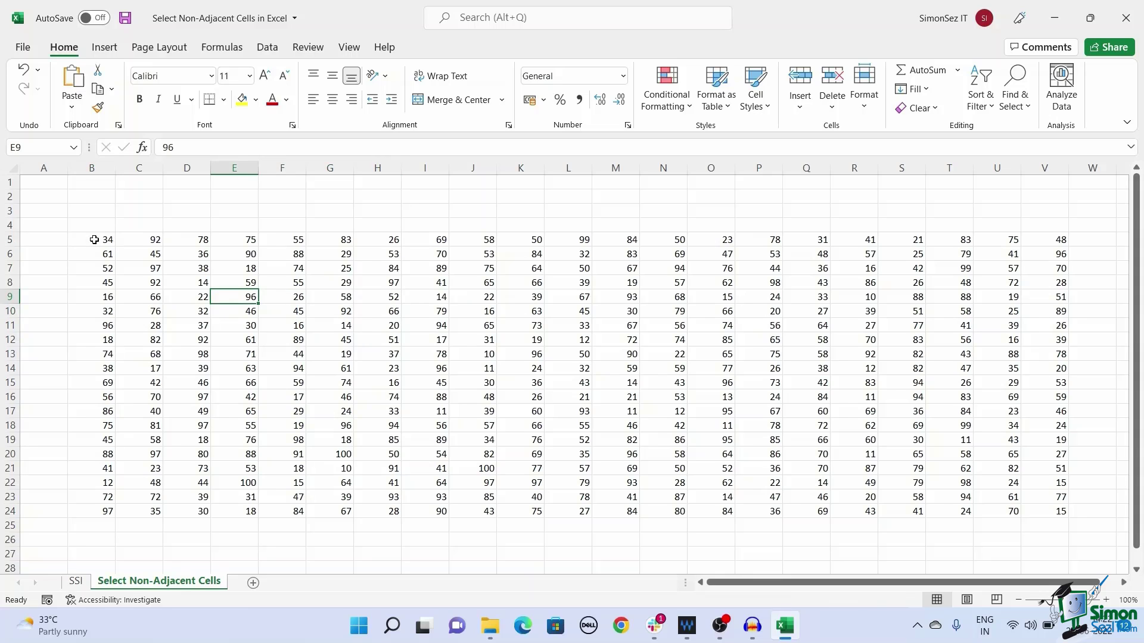
- Select C5, G11 and H15 at once by entering their addresses in the Name Box, then deselect them
left_click(155, 240)
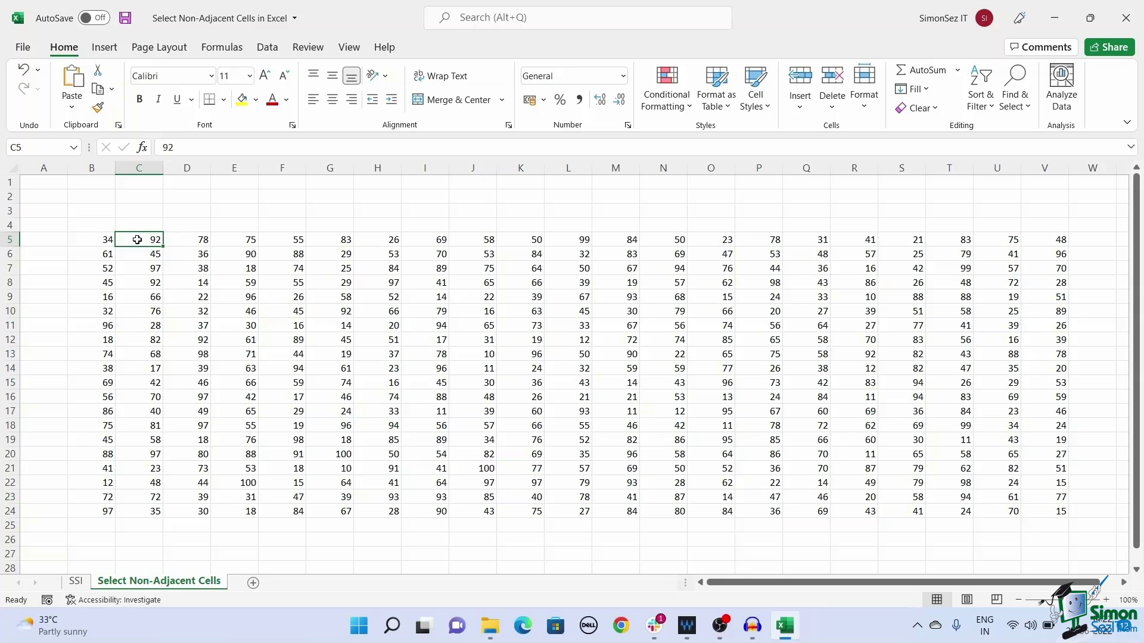
left_click(40, 147)
left_click(39, 148)
type(",A5")
key("BackSpace")
key("BackSpace")
type("g11,f15")
key("Return")
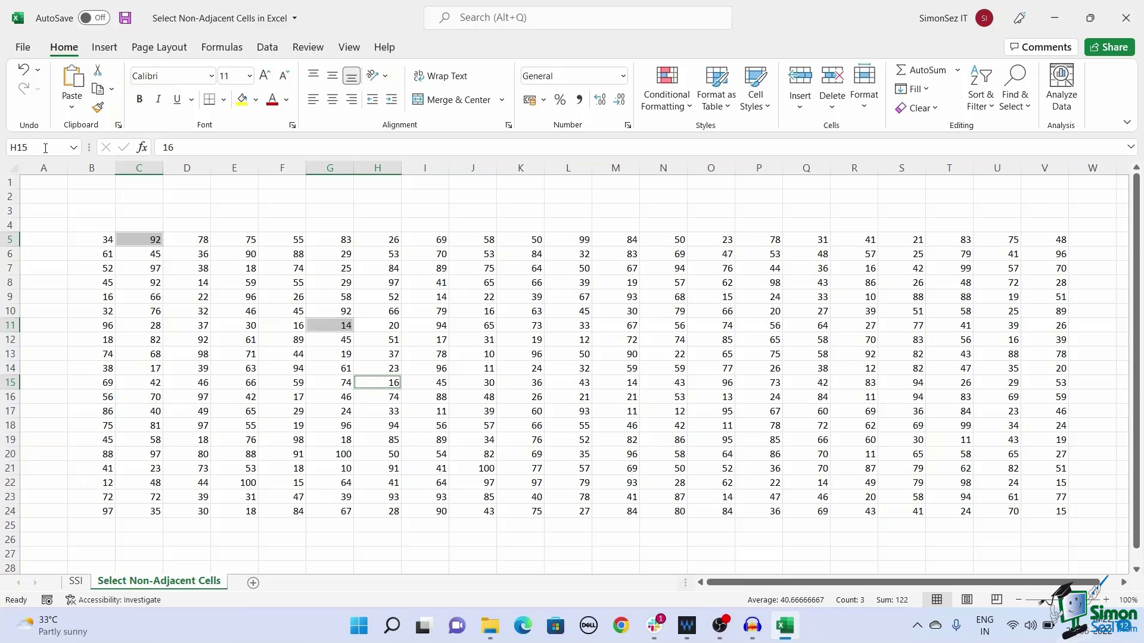
left_click(127, 256)
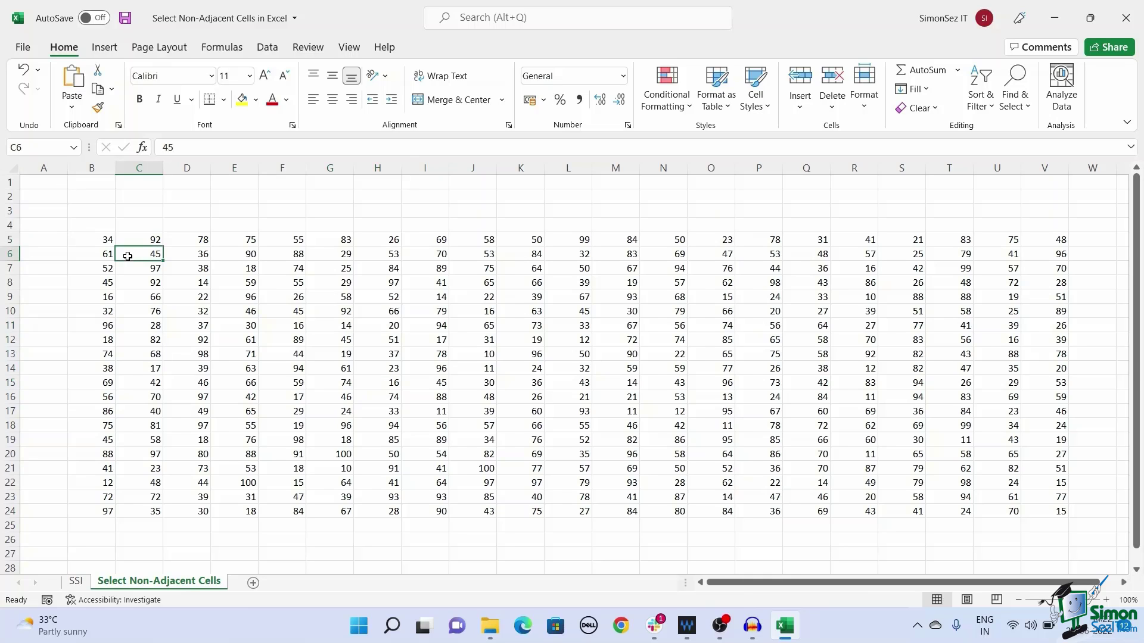
- Starting from B5, use Go To with reference C5,G11,H15 to select those three cells
left_click(108, 242)
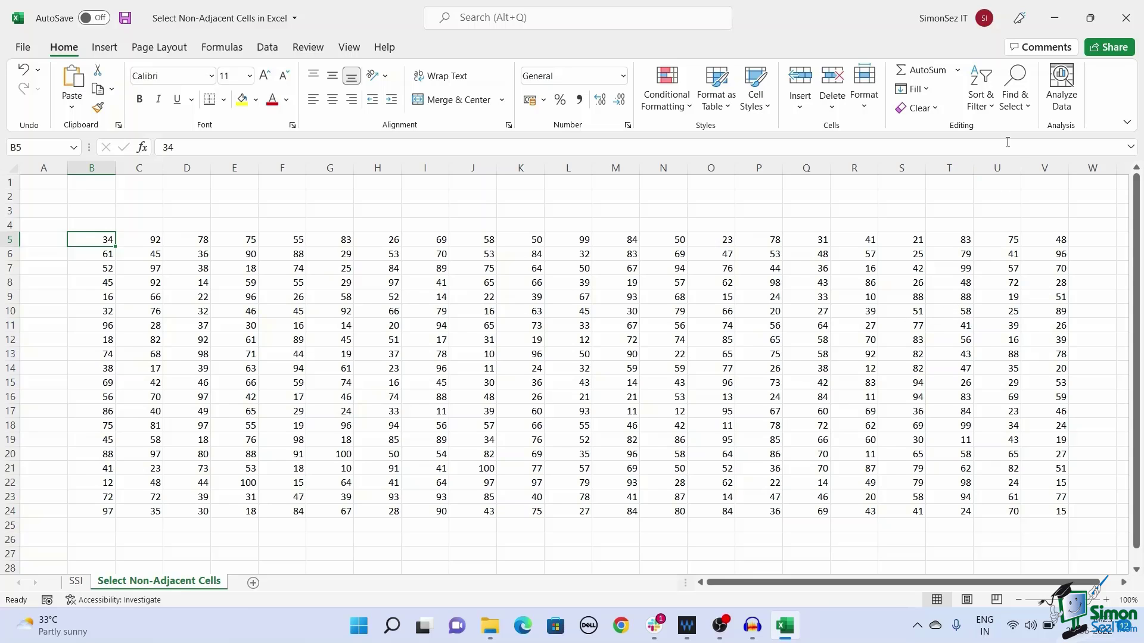
left_click(1025, 103)
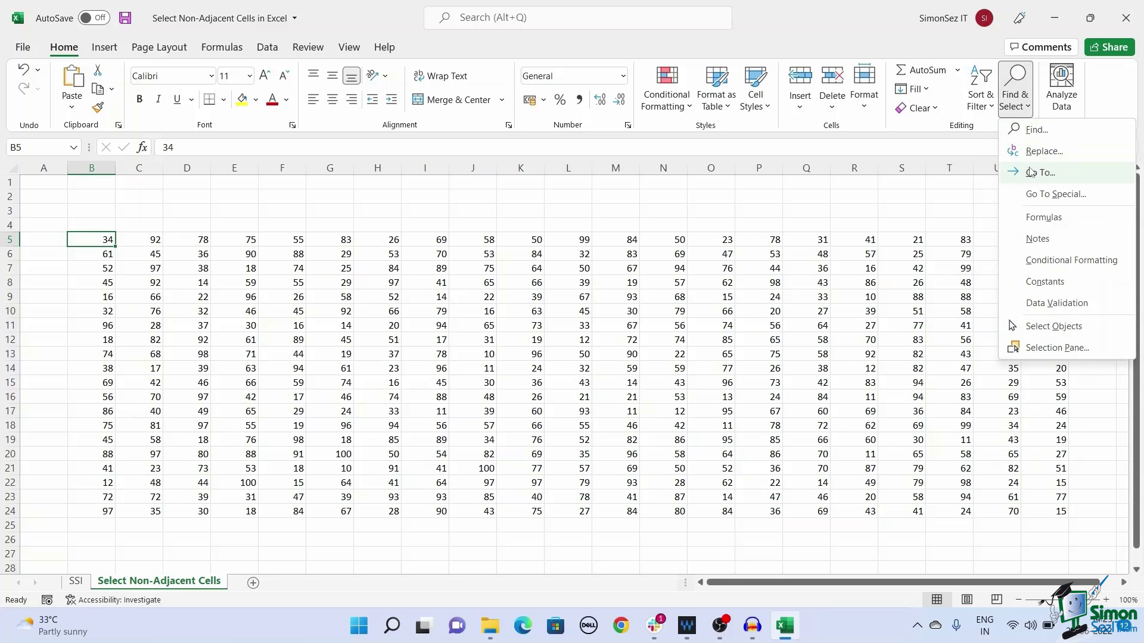
left_click(1046, 176)
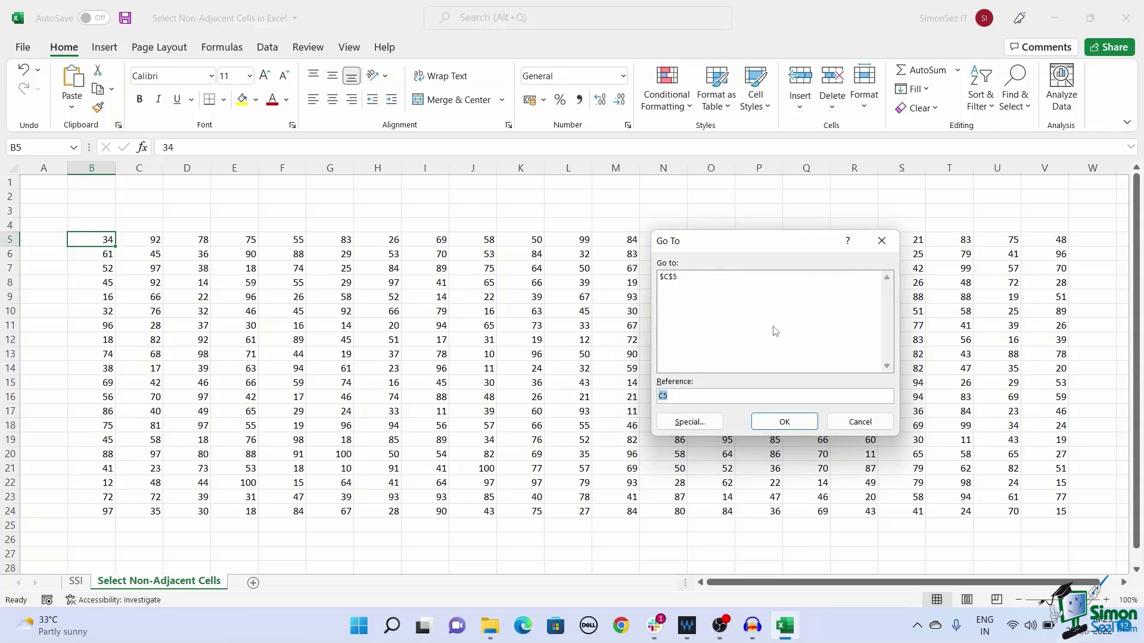
left_click(692, 397)
type("11,H15")
key("Return")
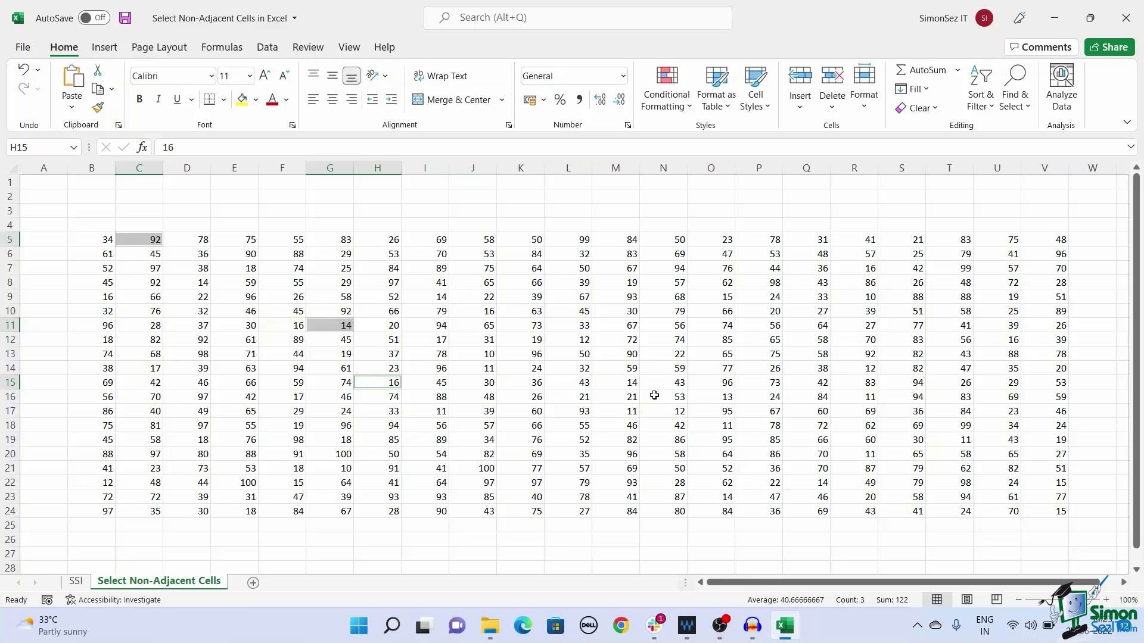
- Find all cells containing 66 and select all seven matches from the results list
left_click(654, 396)
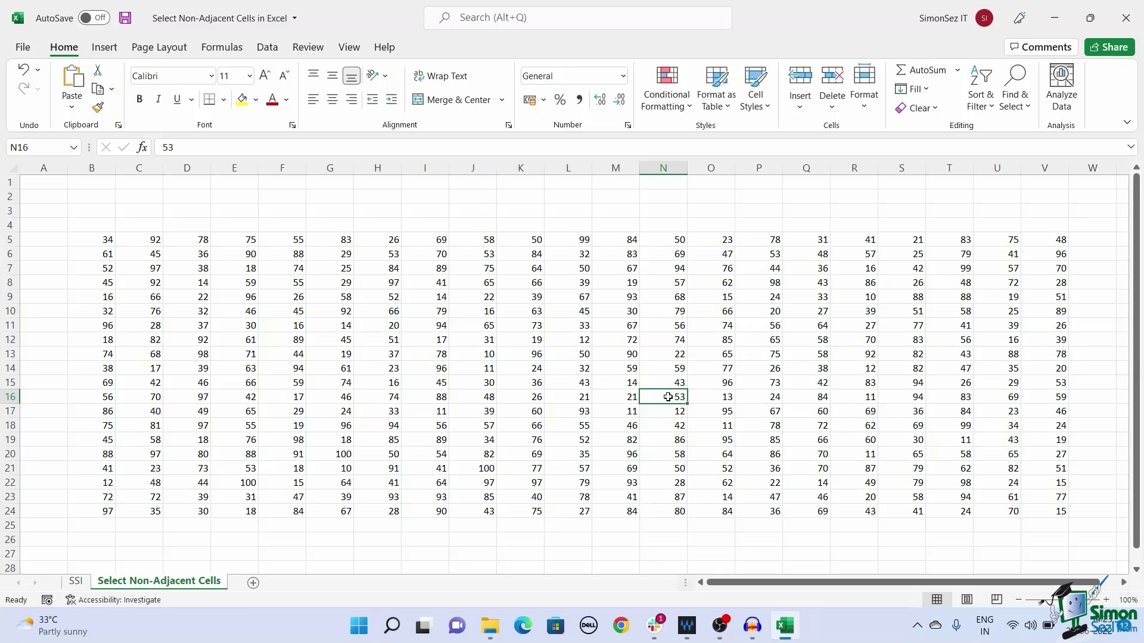
left_click(1023, 114)
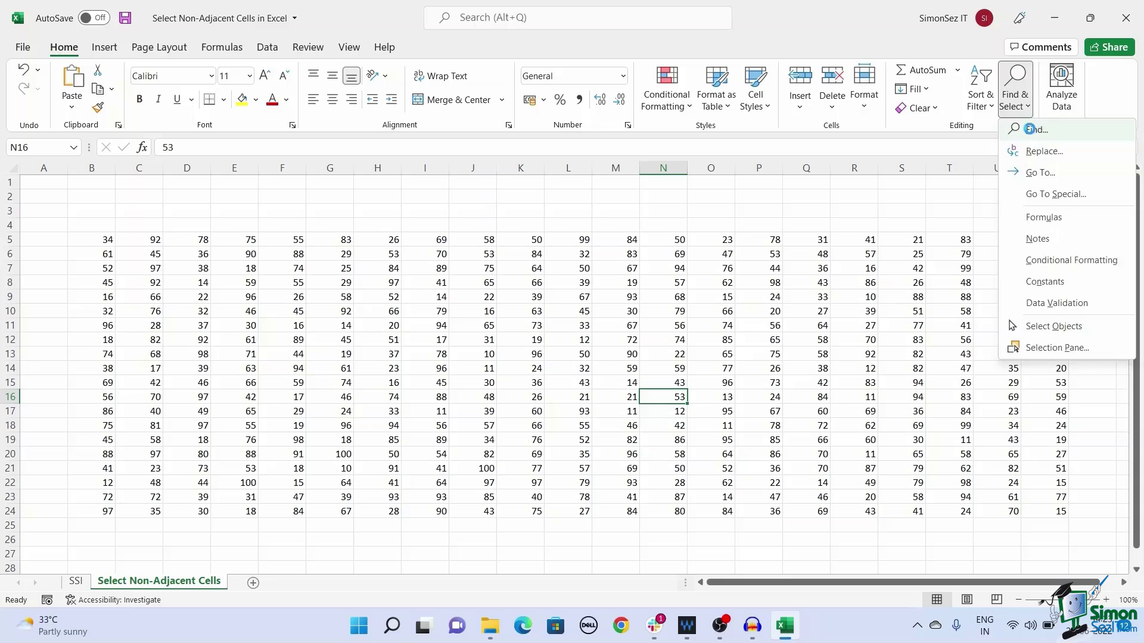
left_click(1031, 129)
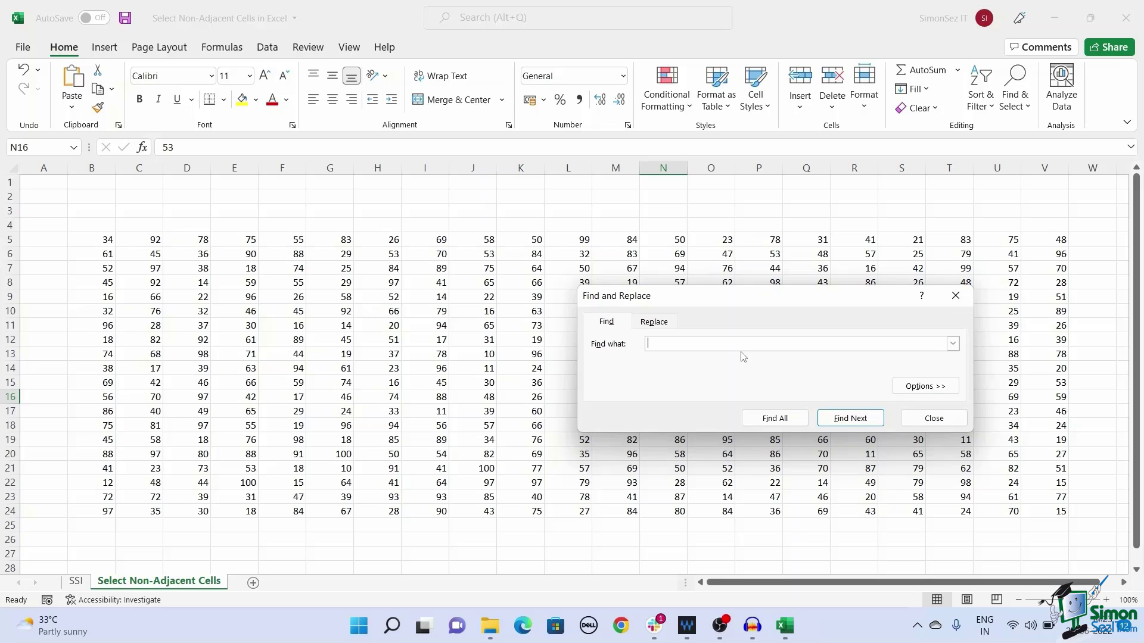
type("66")
left_click(768, 418)
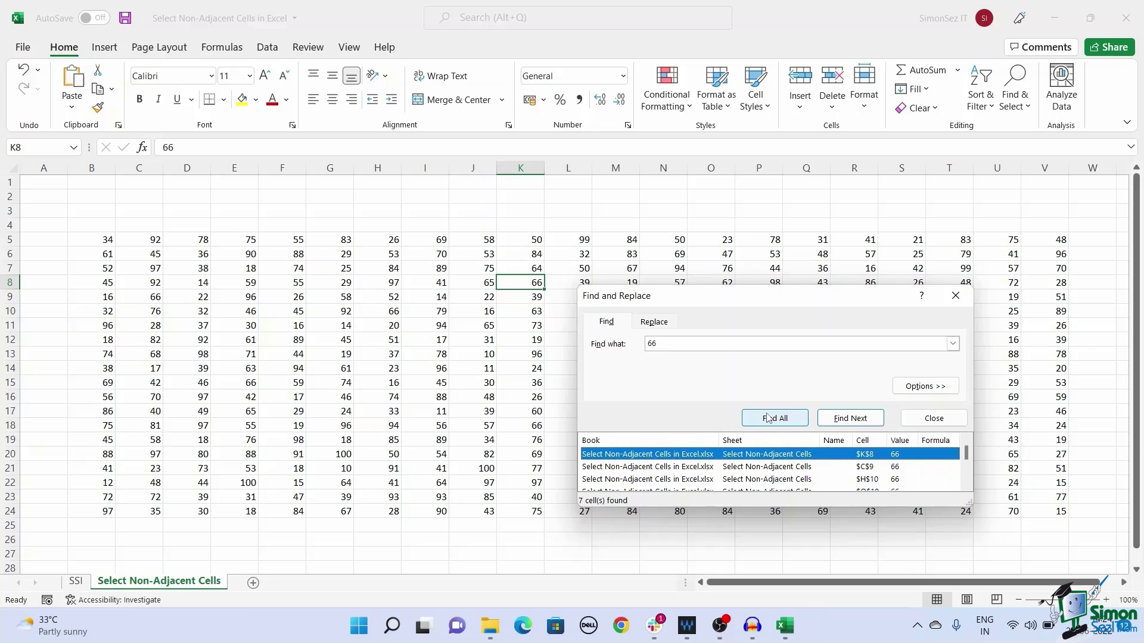
scroll(735, 461, "down", 2)
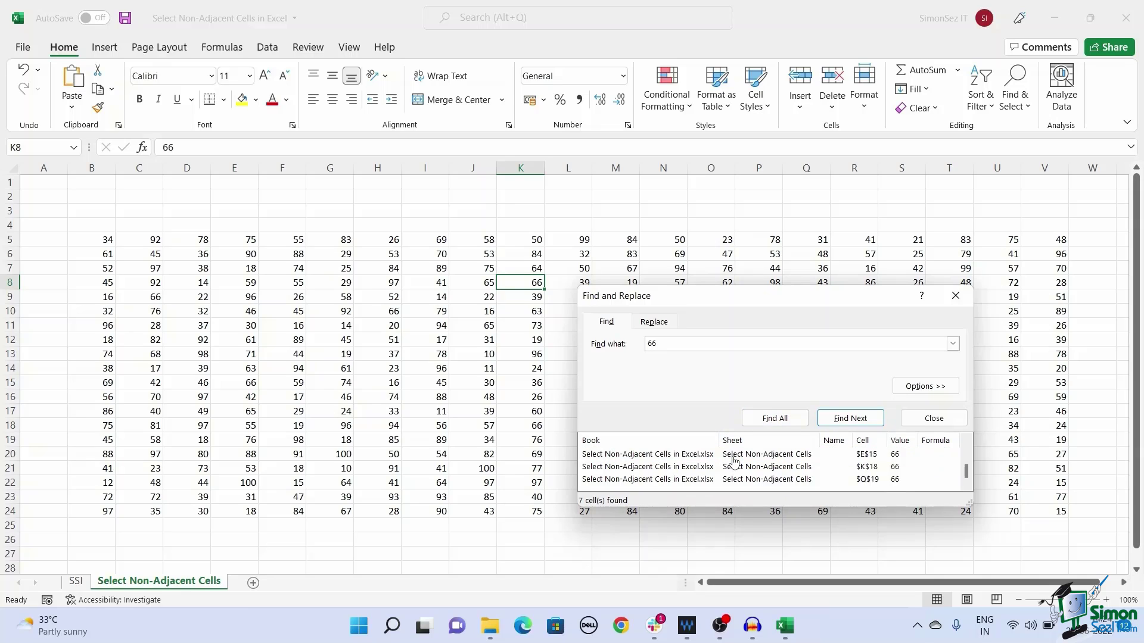
scroll(734, 462, "up", 2)
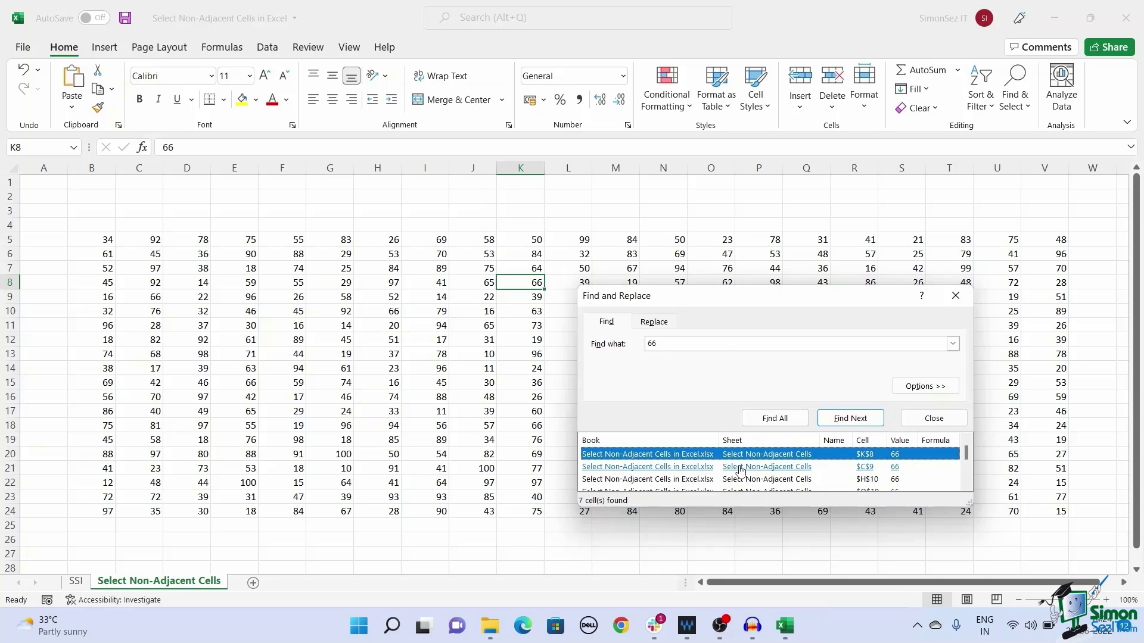
key("ctrl+a")
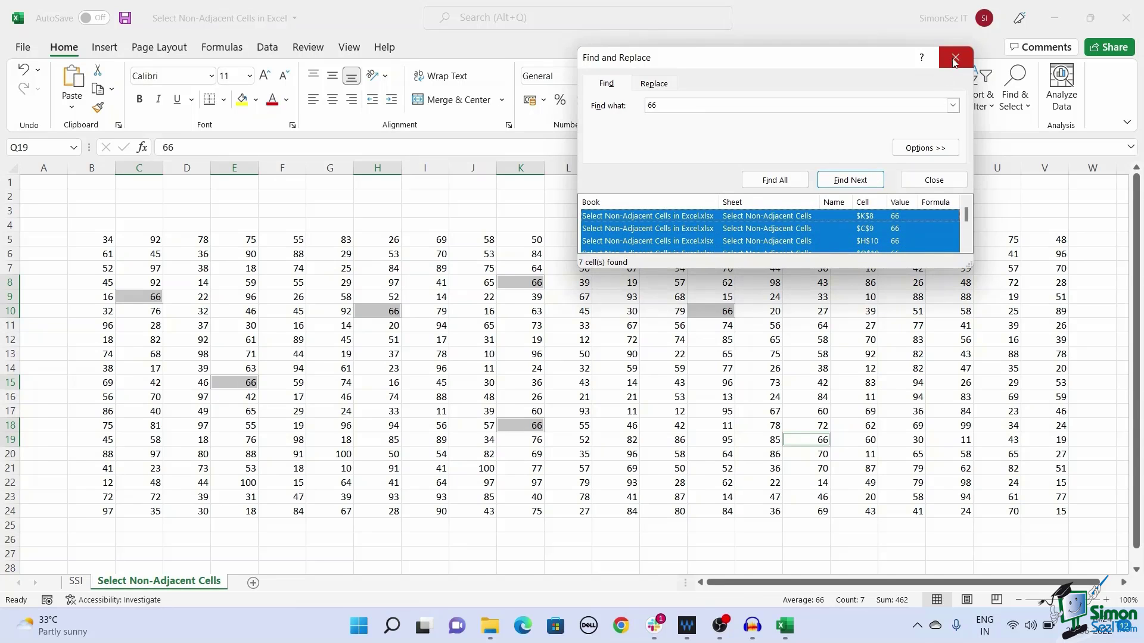
left_click(932, 180)
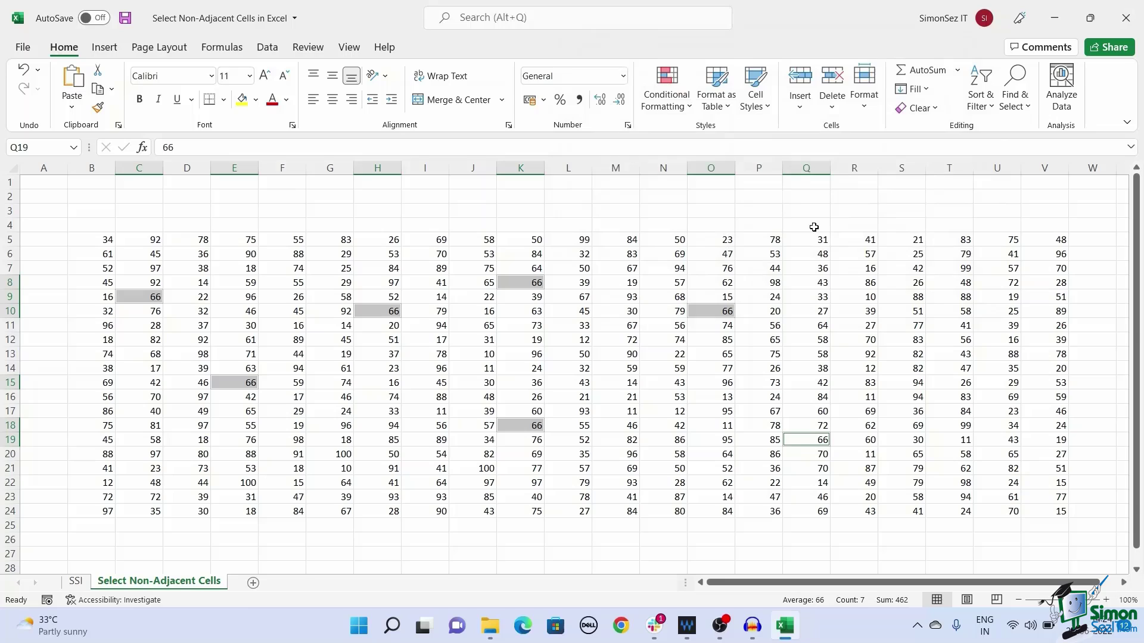